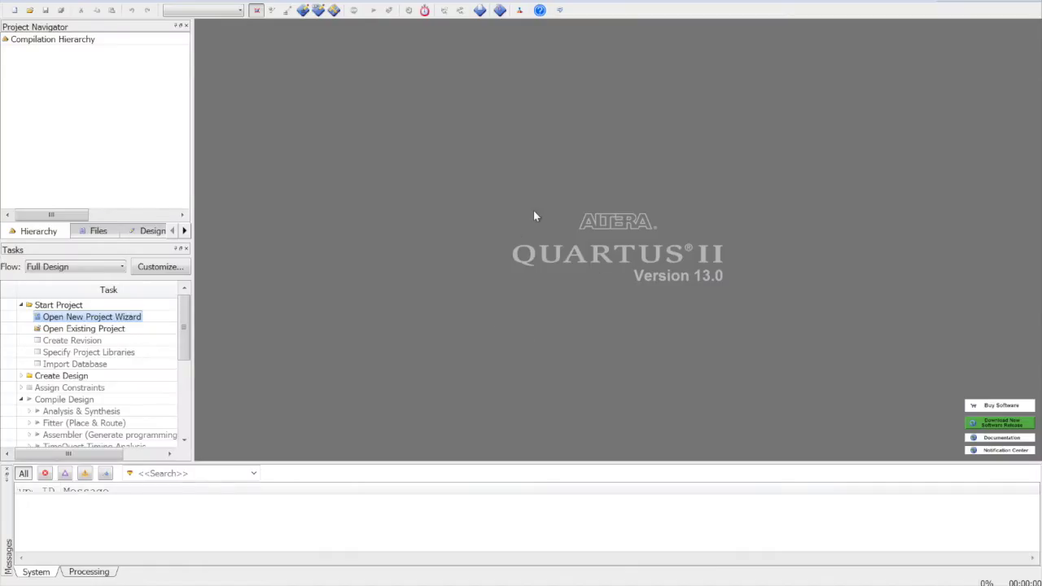
# - Start a new project with proj_Binary_to_Decimal as its working directory
pyautogui.doubleClick(118, 318)
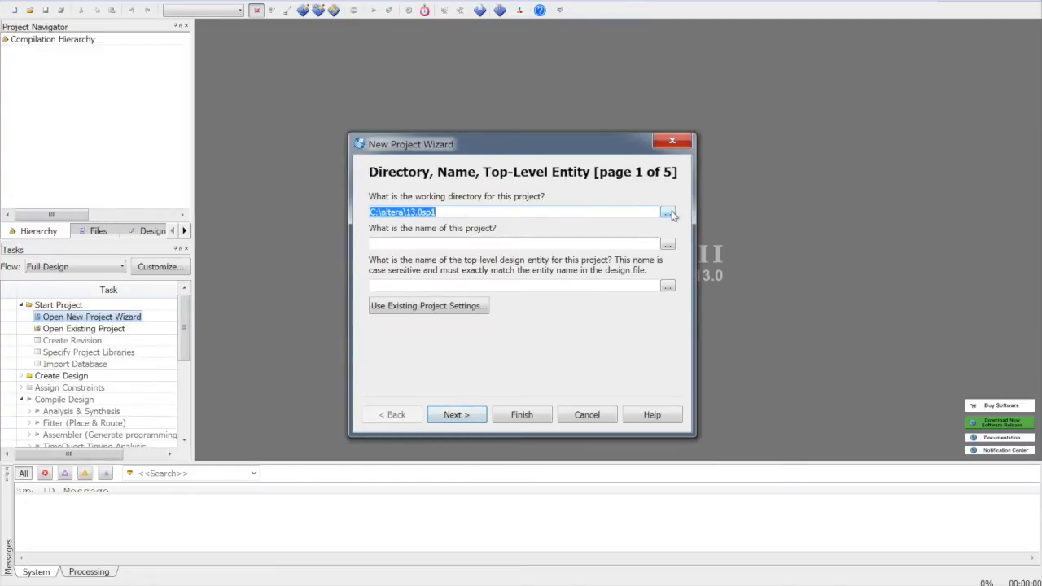
pyautogui.click(669, 213)
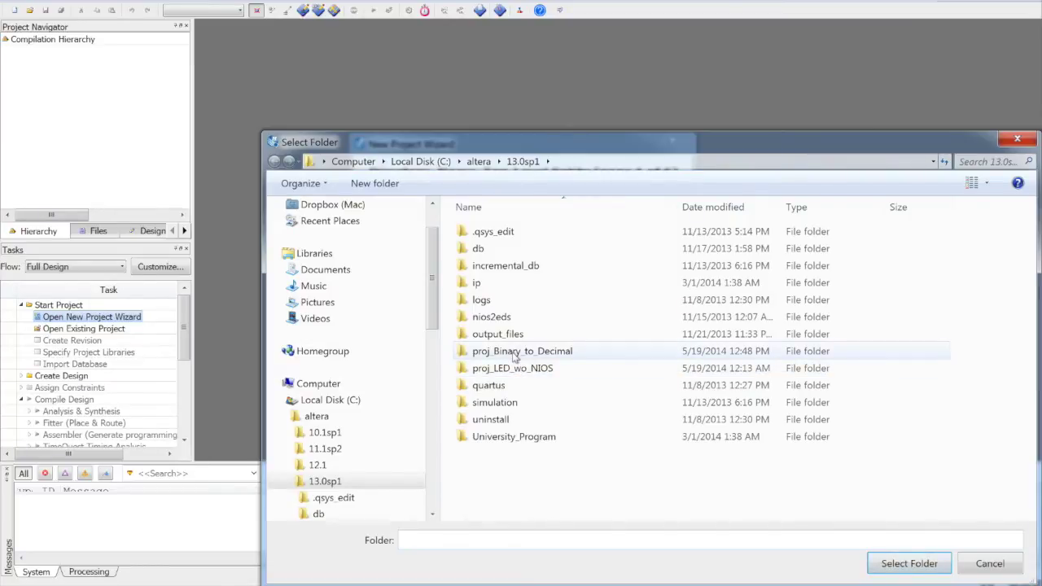
pyautogui.doubleClick(515, 357)
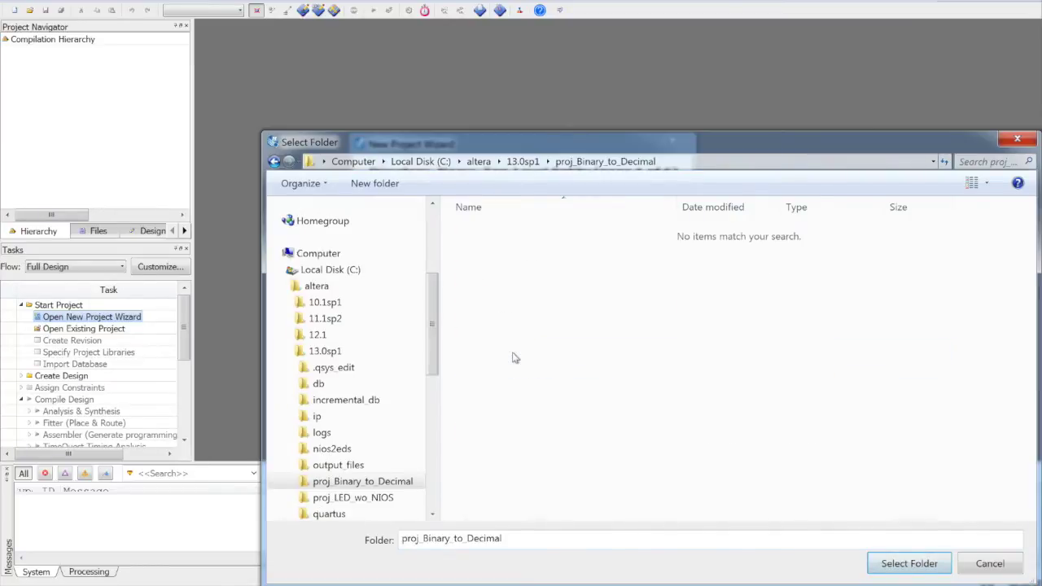
pyautogui.click(910, 563)
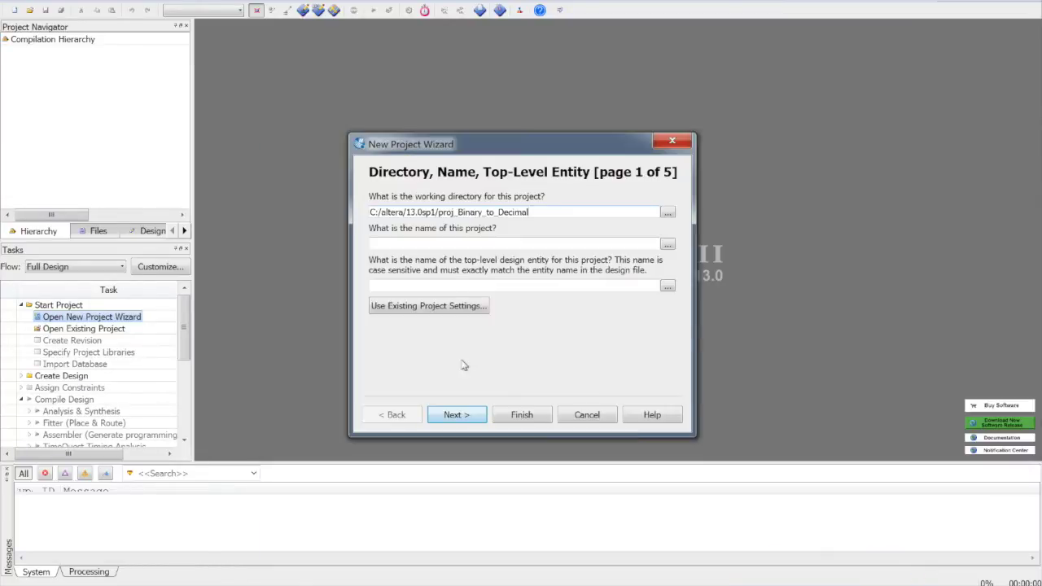
# - Name the project proj_BtD with top-level entity des_top
pyautogui.click(426, 245)
pyautogui.write('proj')
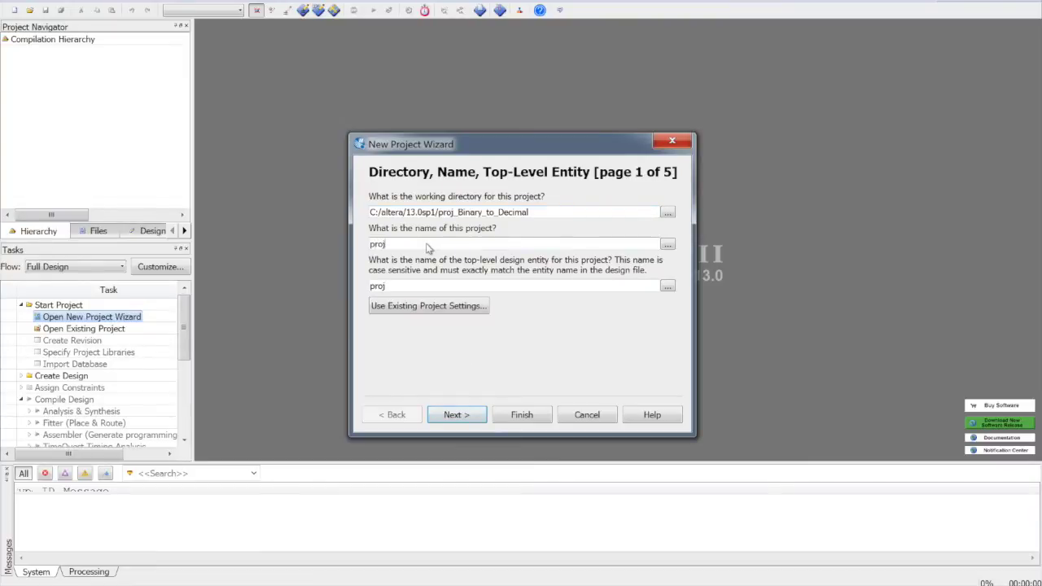
pyautogui.write('_BtD')
pyautogui.moveTo(406, 286); pyautogui.dragTo(368, 288)
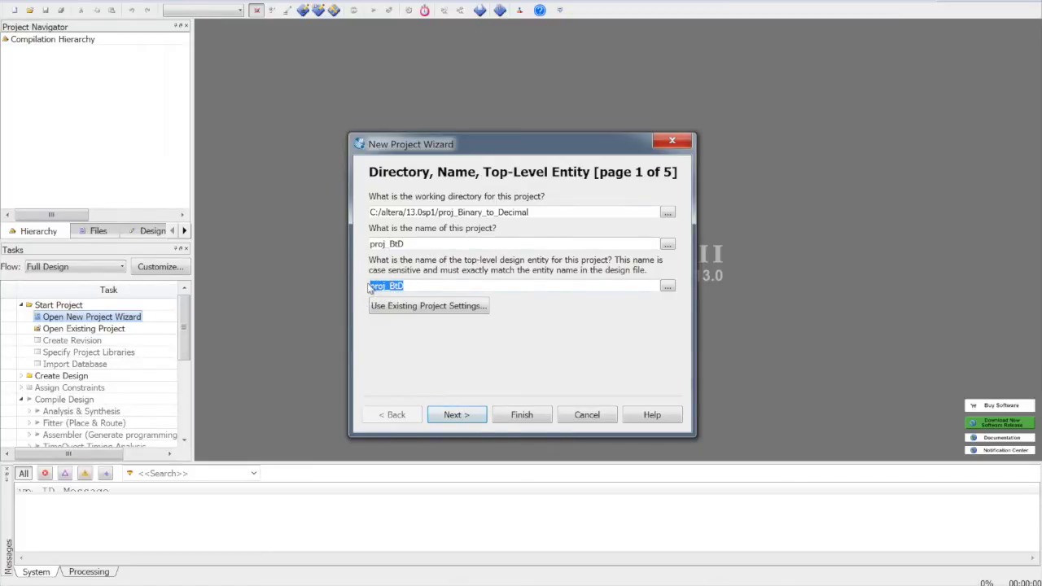
pyautogui.write('des_top')
pyautogui.click(480, 414)
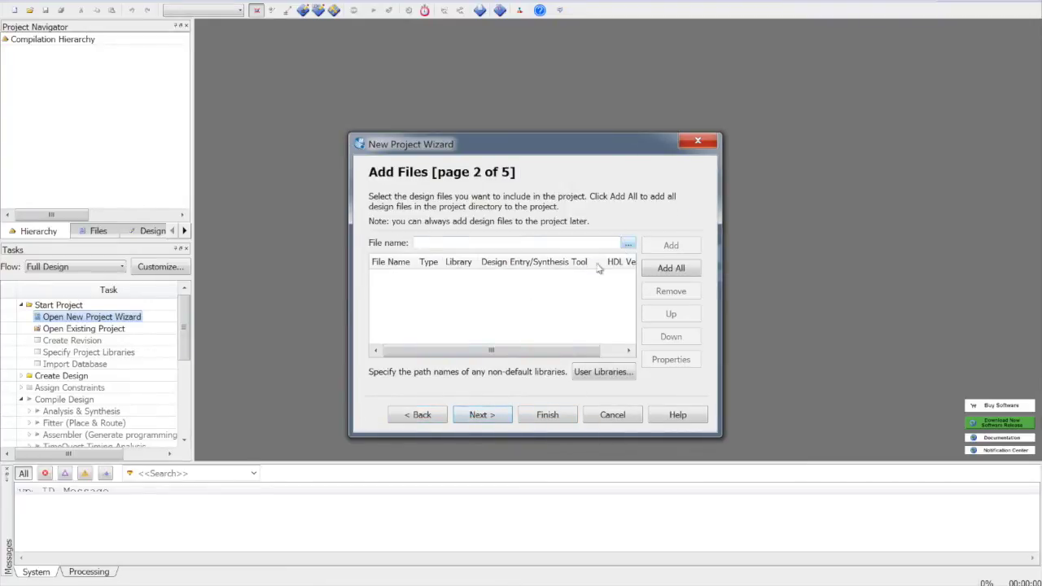
# - Pick the Cyclone II family, filter to 484 pins, and select device EP2C20F484C7
pyautogui.click(480, 415)
pyautogui.click(564, 249)
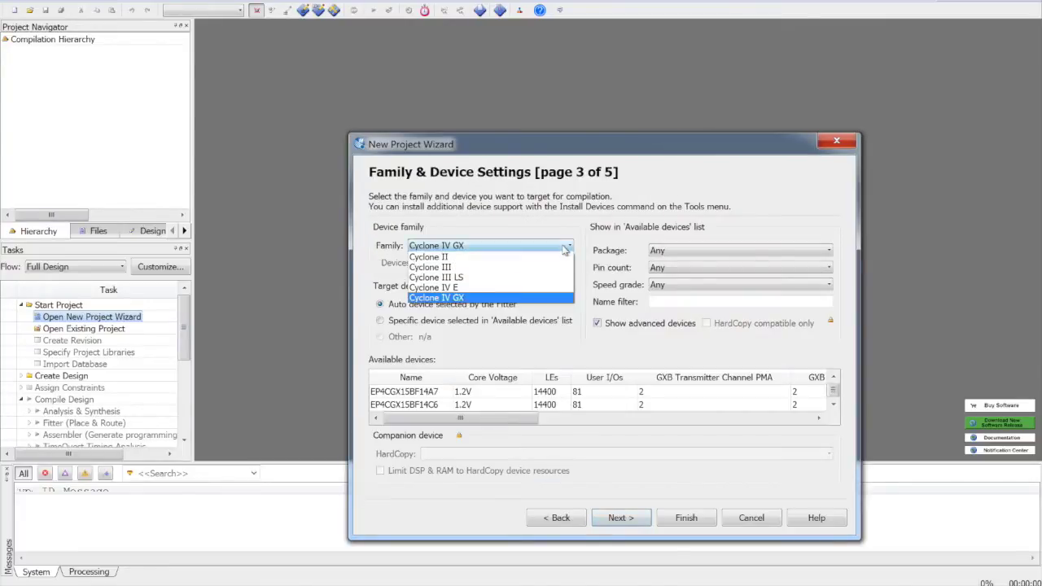
pyautogui.click(431, 256)
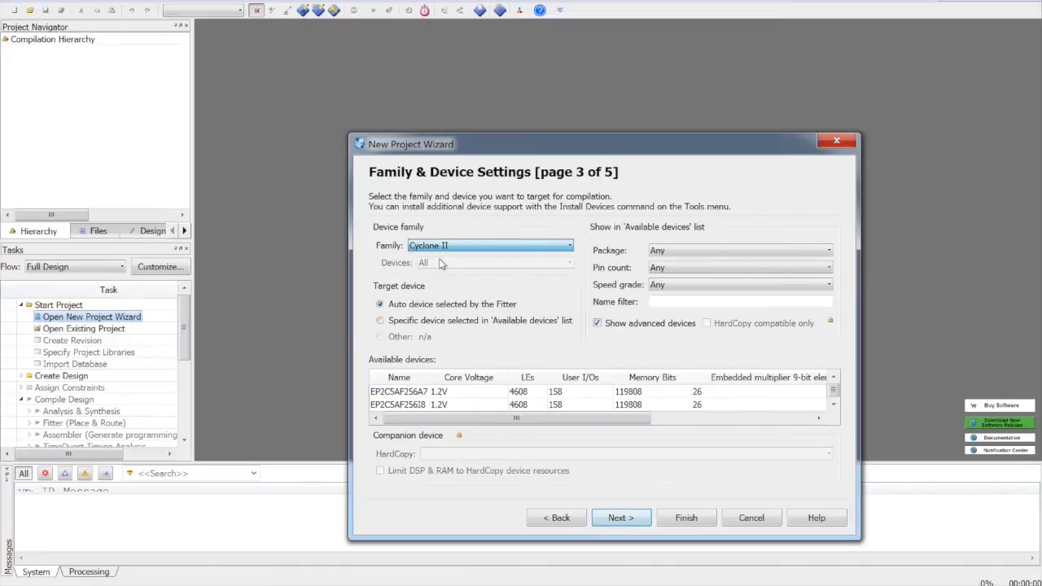
pyautogui.click(707, 271)
pyautogui.click(661, 319)
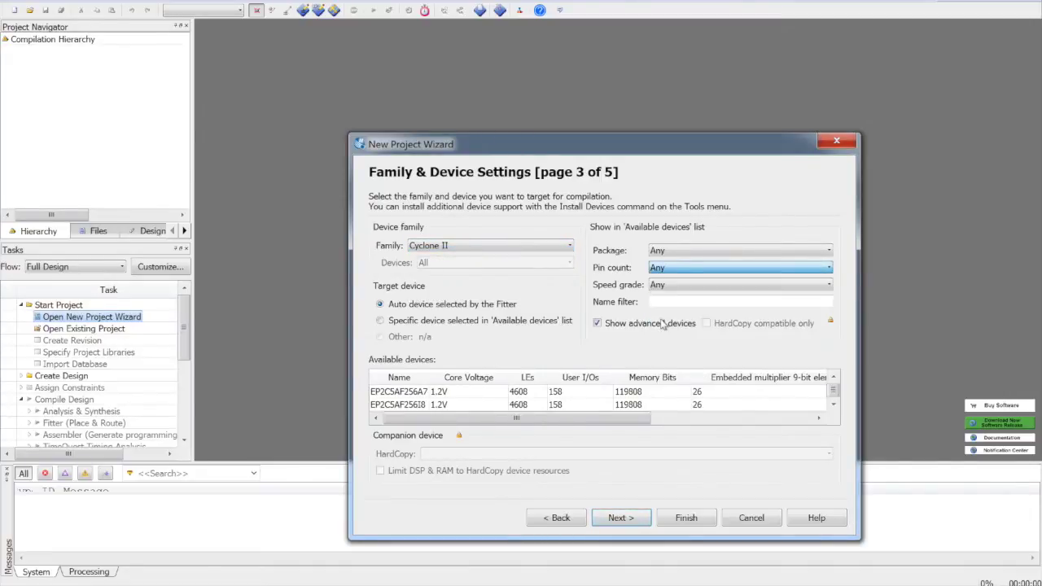
pyautogui.click(832, 404)
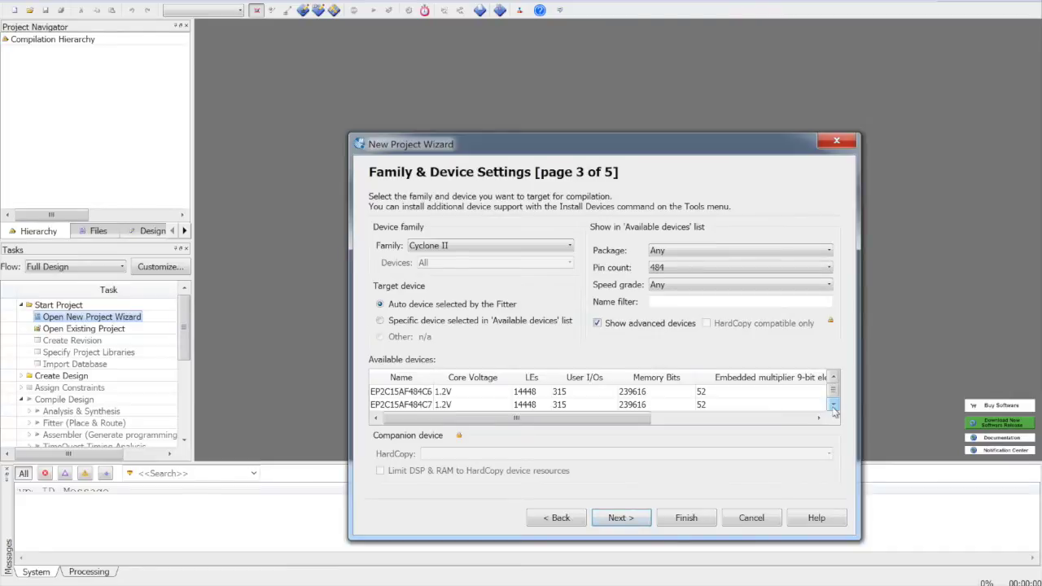
pyautogui.click(833, 403)
pyautogui.click(833, 405)
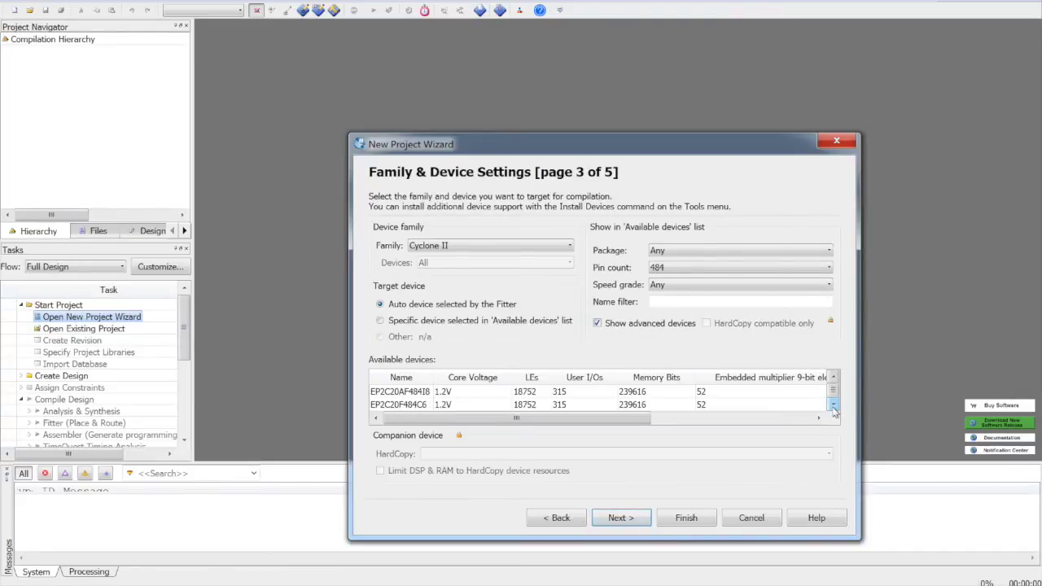
pyautogui.click(832, 405)
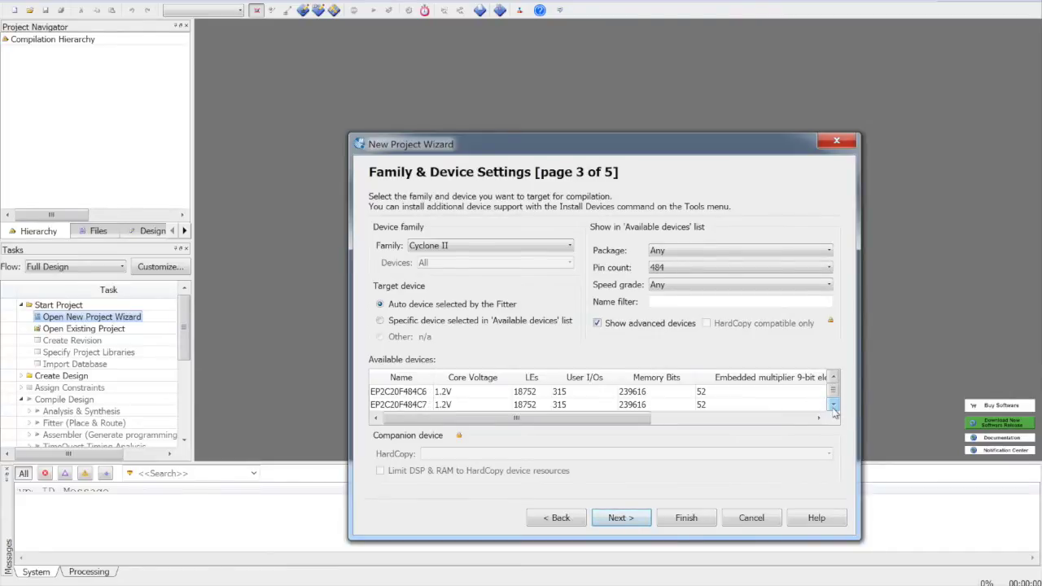
pyautogui.click(405, 405)
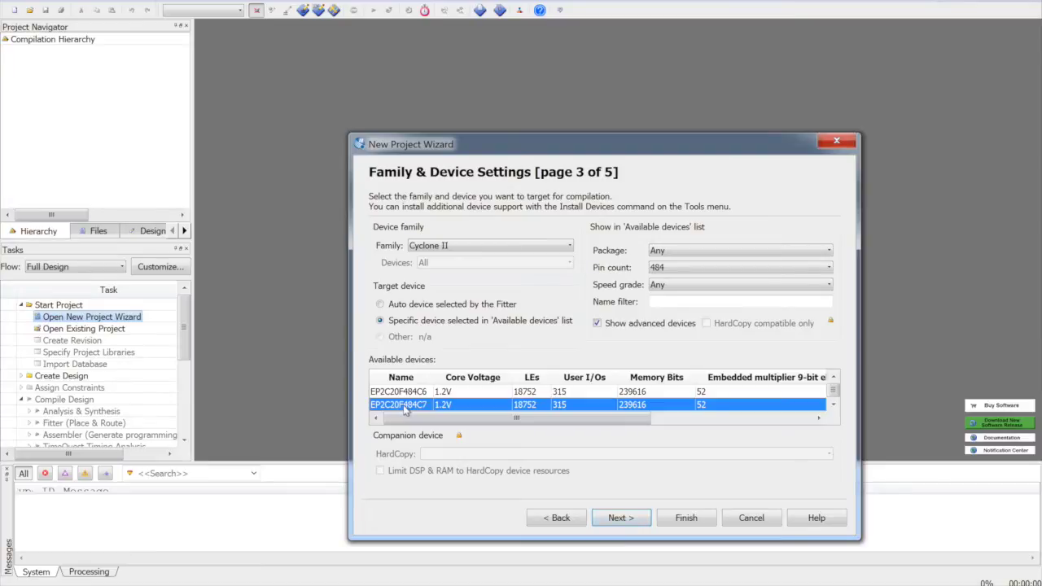
pyautogui.click(628, 520)
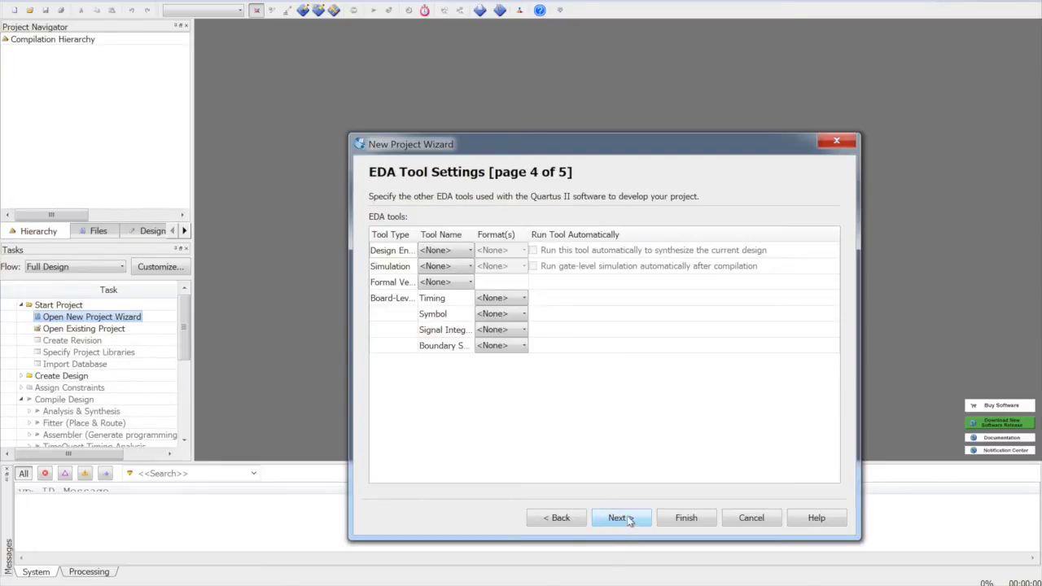
# - Choose ModelSim as the simulation tool in EDA Tool Settings
pyautogui.click(454, 267)
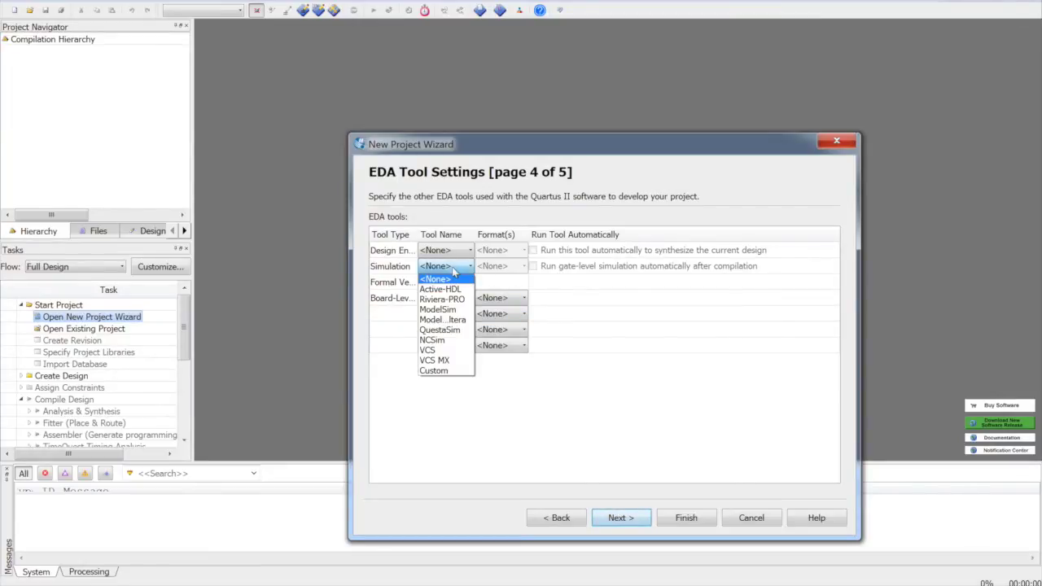
pyautogui.click(449, 311)
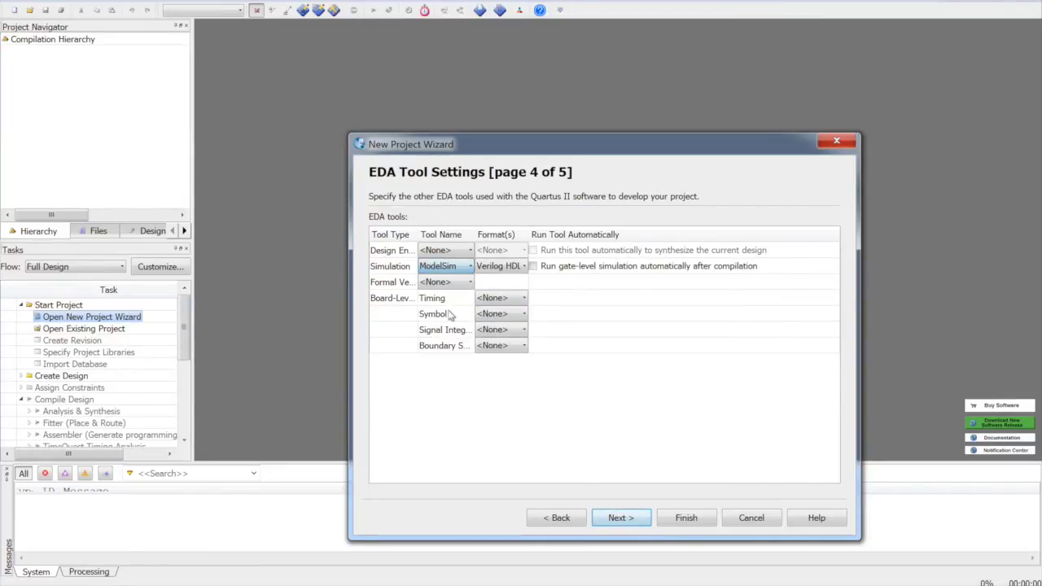
pyautogui.click(622, 525)
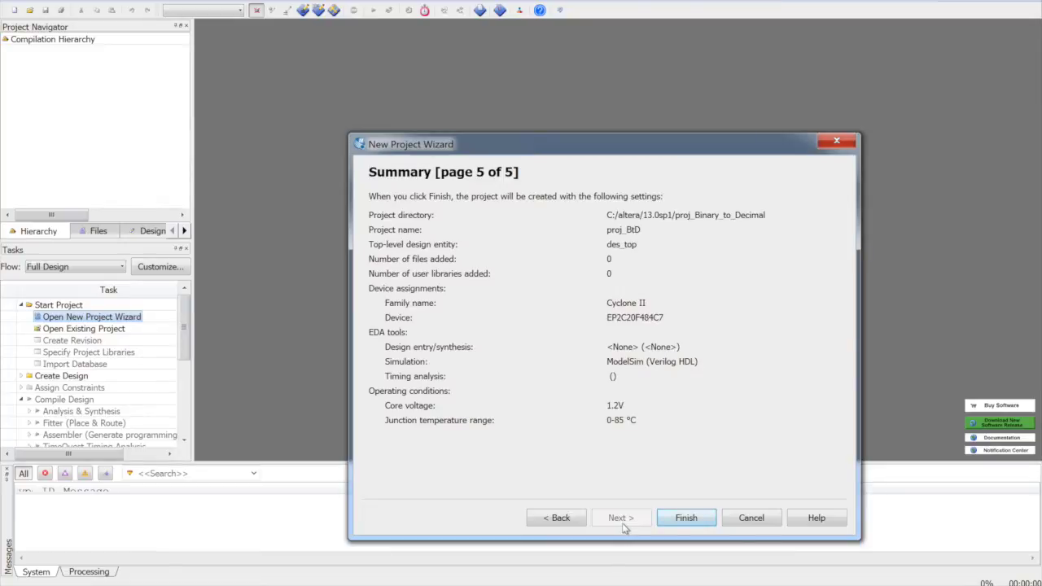
# - Finish the wizard to create proj_BtD and show its Files view
pyautogui.click(684, 517)
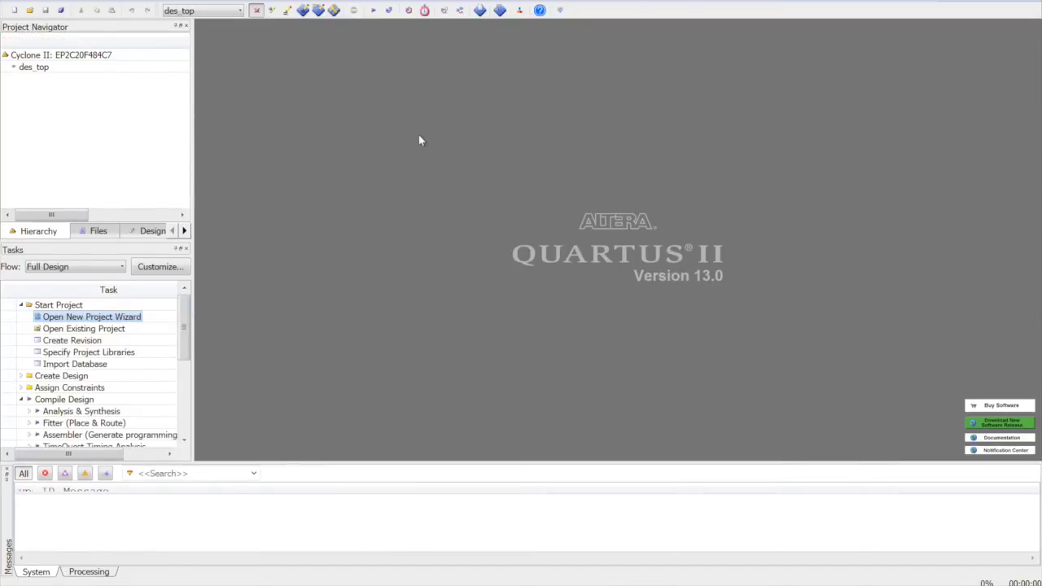
pyautogui.click(98, 232)
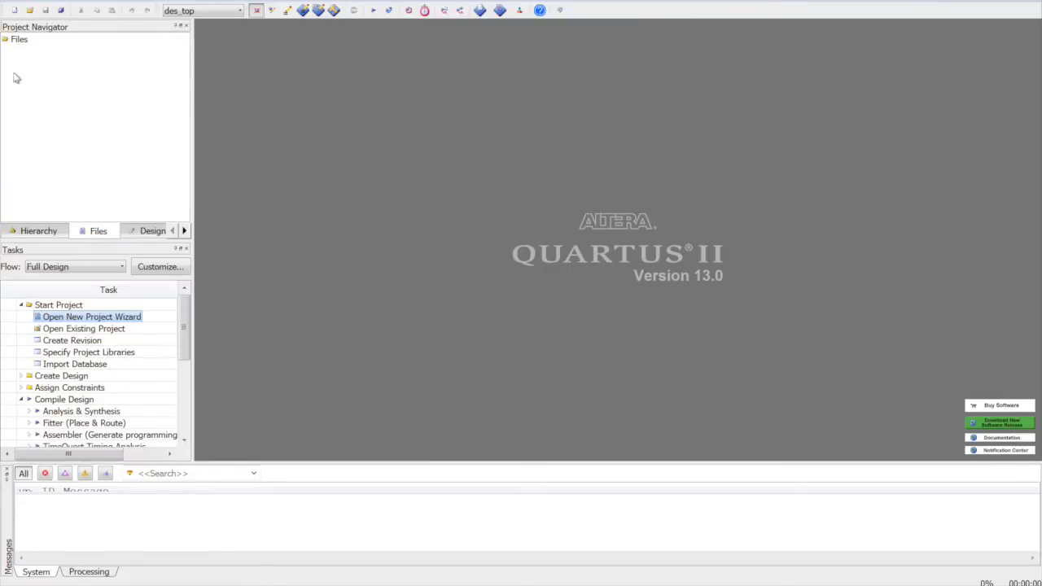
pyautogui.click(19, 41)
# - Add design_top.v to the project's files in Settings and apply
pyautogui.rightClick(19, 40)
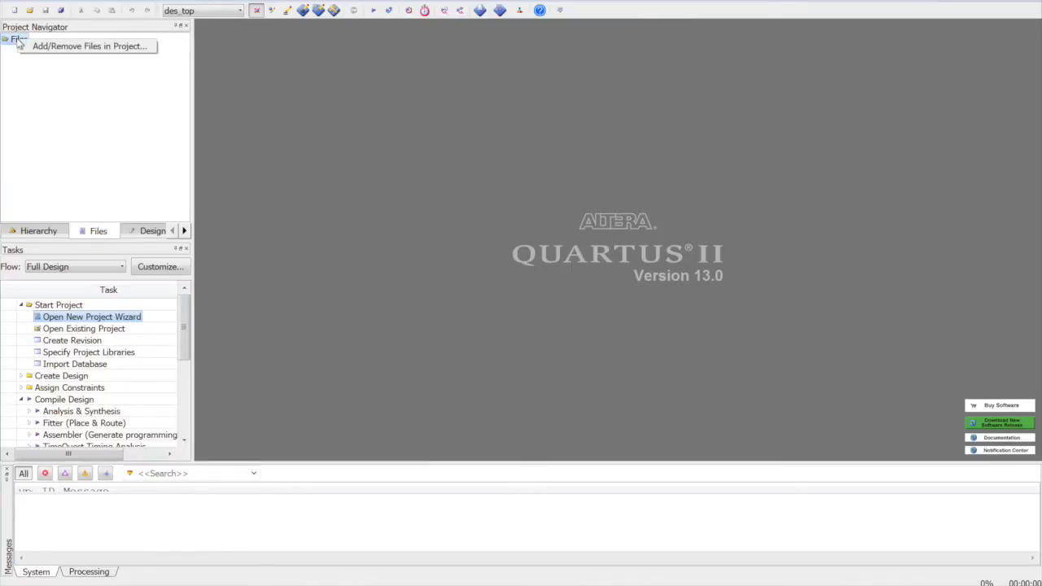
pyautogui.click(43, 46)
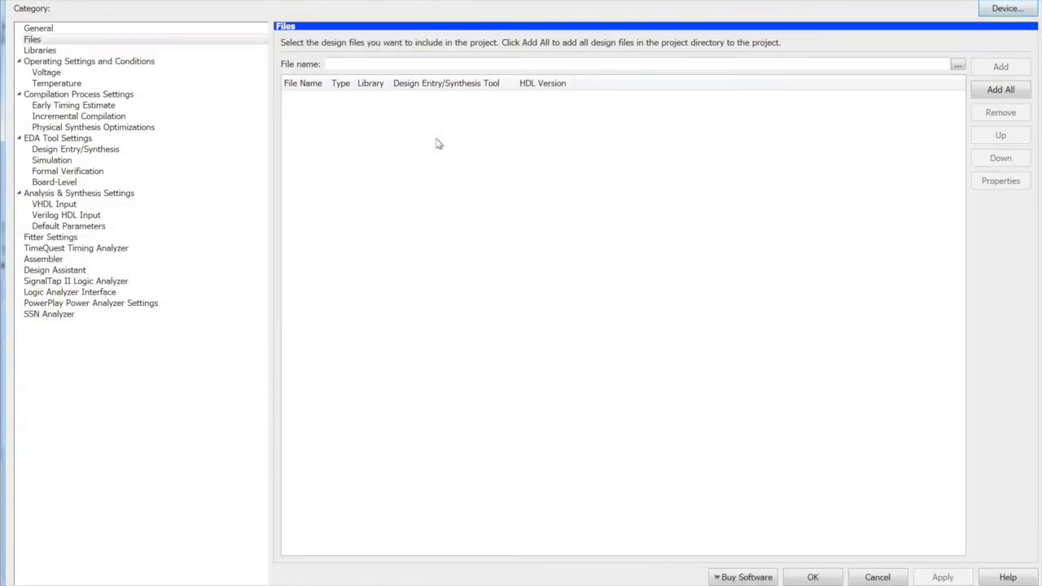
pyautogui.click(958, 65)
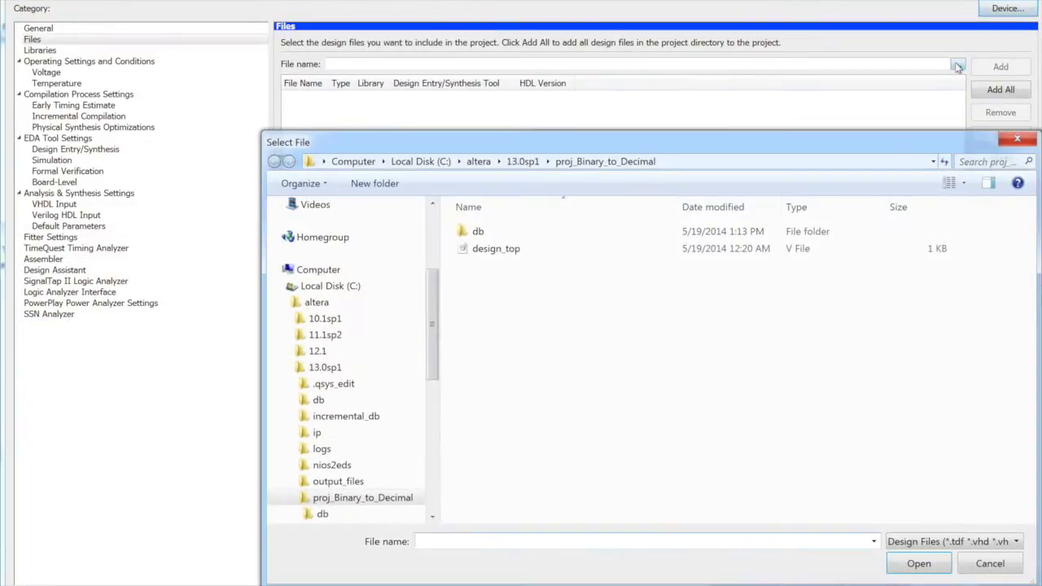
pyautogui.click(497, 252)
pyautogui.click(910, 563)
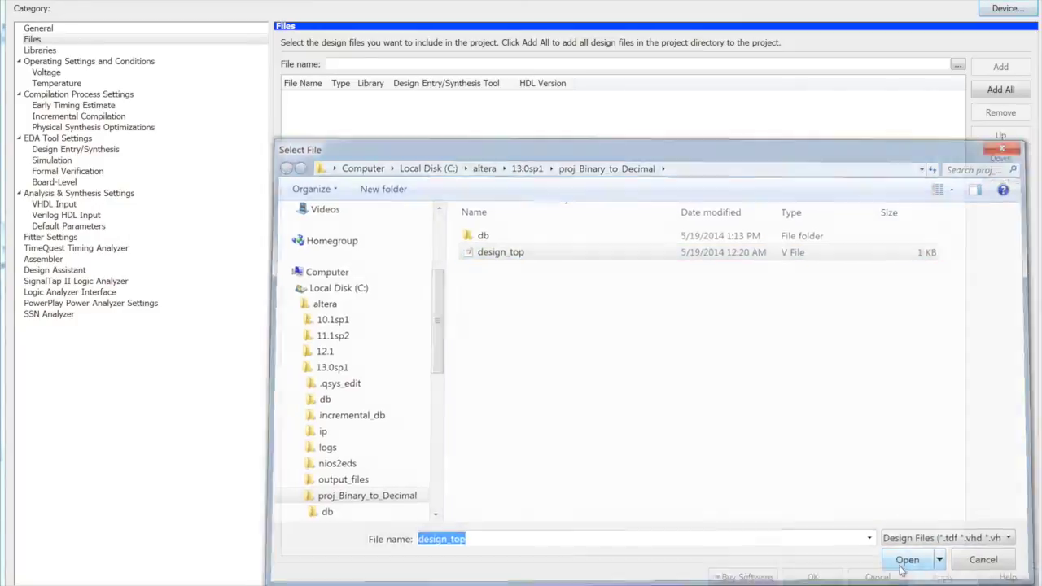
pyautogui.click(1008, 70)
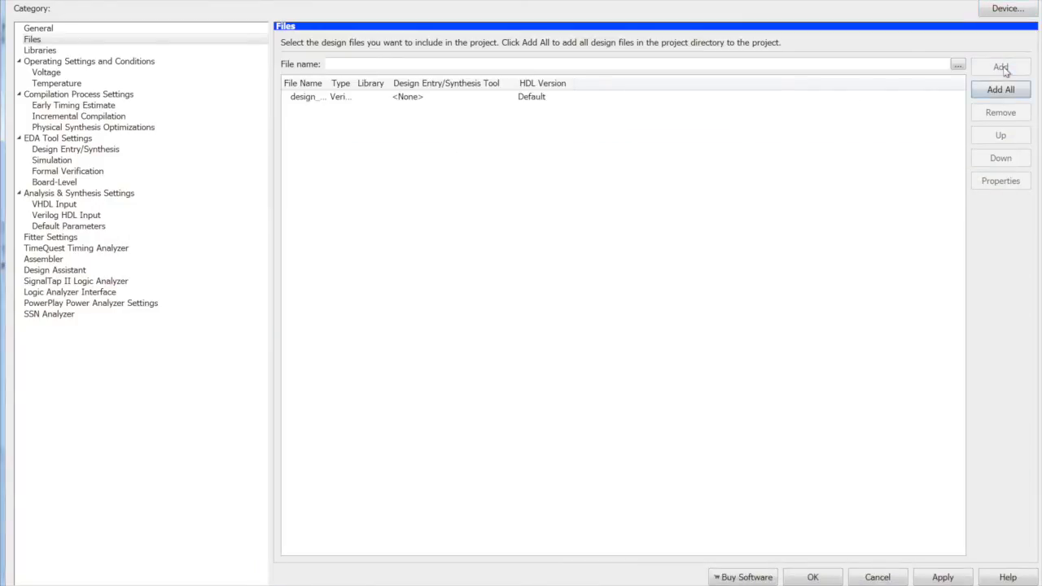
pyautogui.click(942, 577)
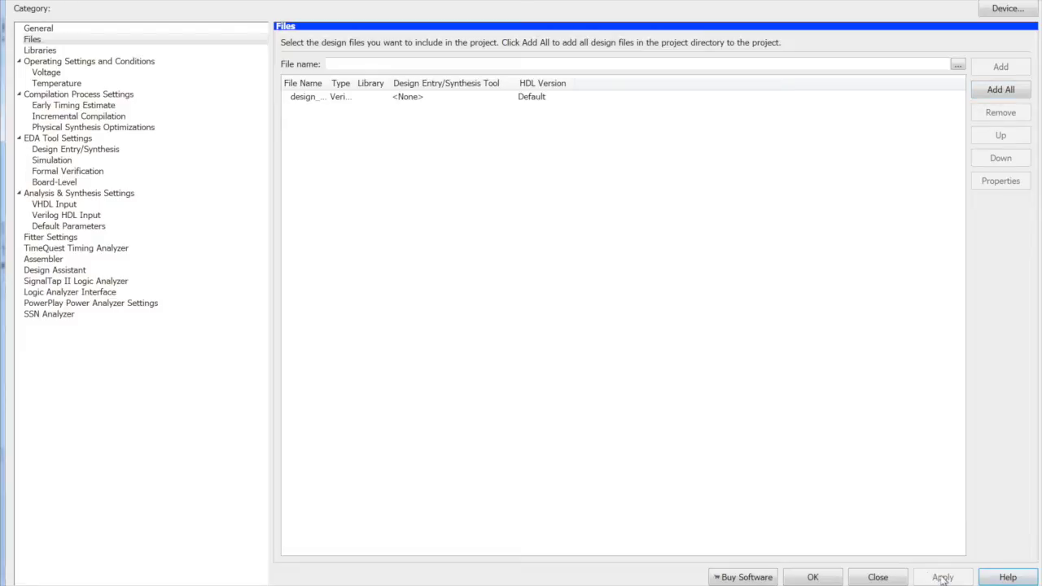
pyautogui.click(804, 577)
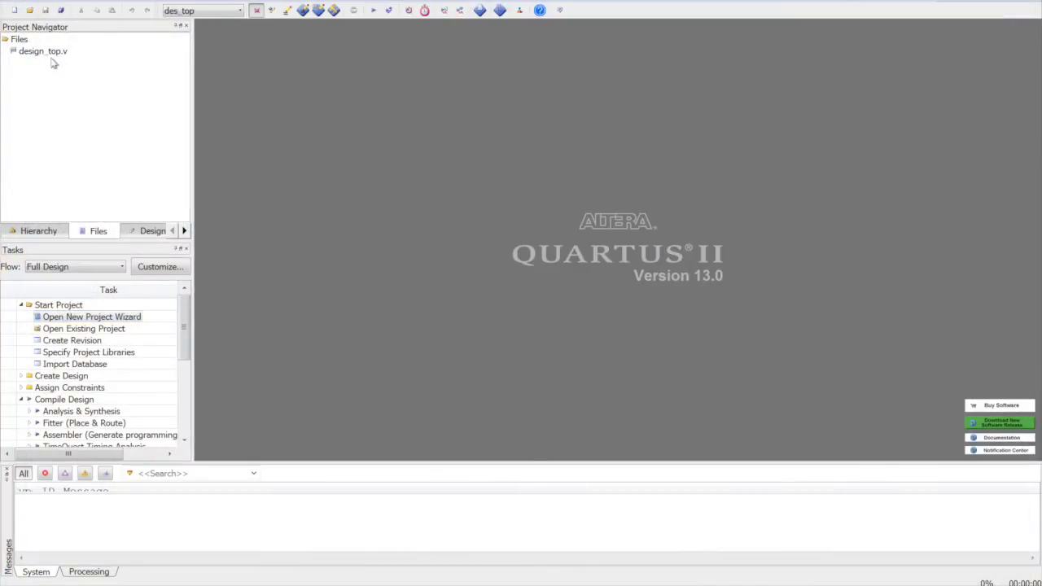
# - Open design_top.v and highlight the 8-bit sevenseg output and ledred port
pyautogui.doubleClick(51, 56)
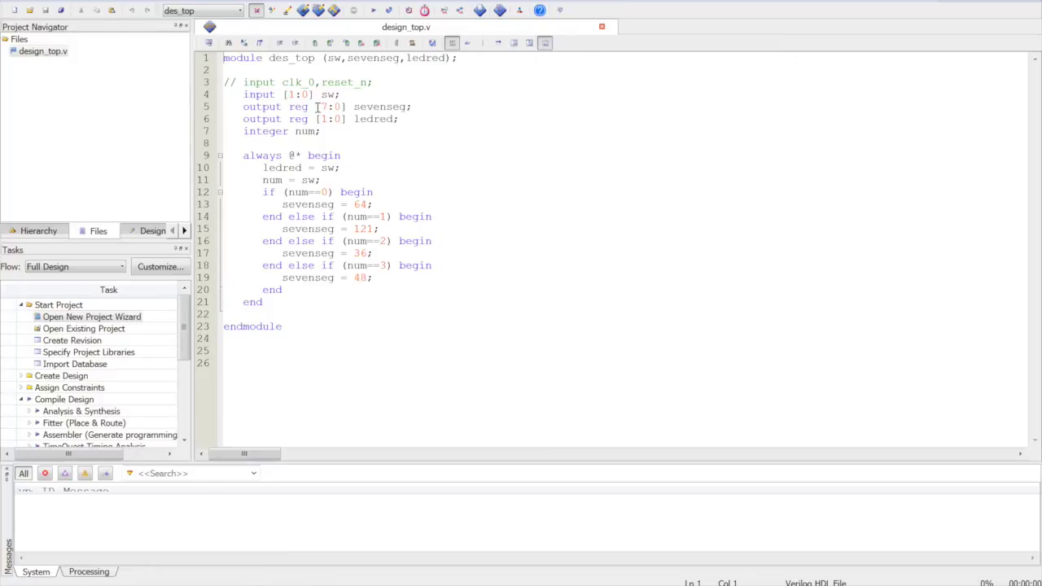
pyautogui.moveTo(315, 106); pyautogui.dragTo(406, 106)
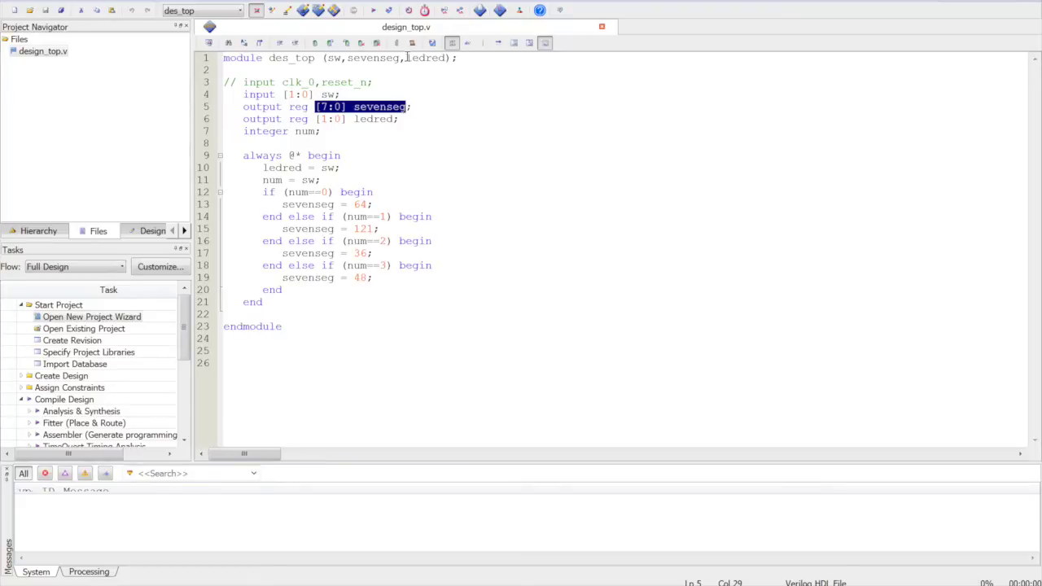
pyautogui.moveTo(405, 58); pyautogui.dragTo(447, 58)
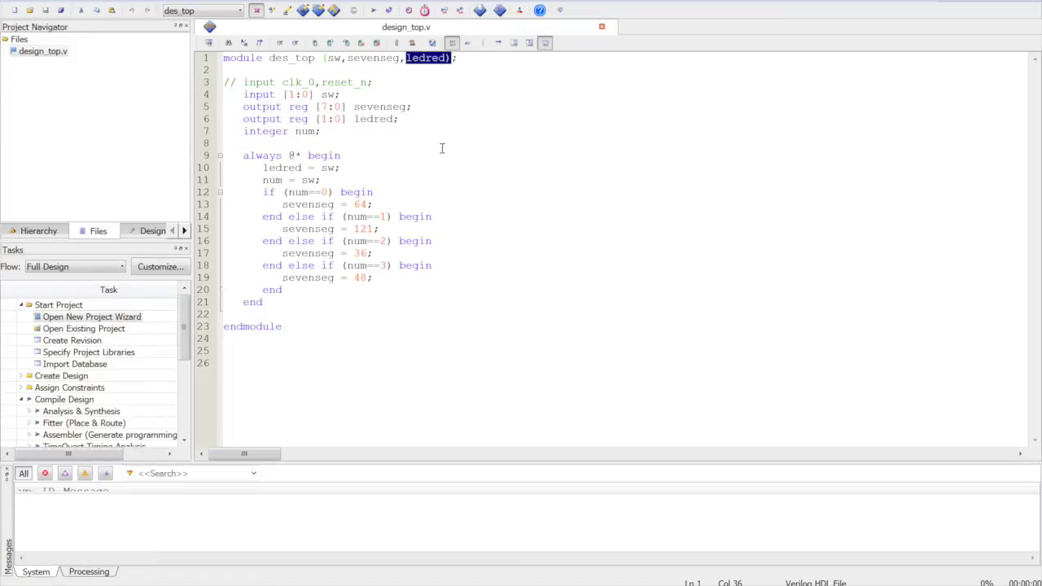
# - Paste 22 pin locations and 3.3-V LVTTL standards into the Assignment Editor
pyautogui.click(130, 1)
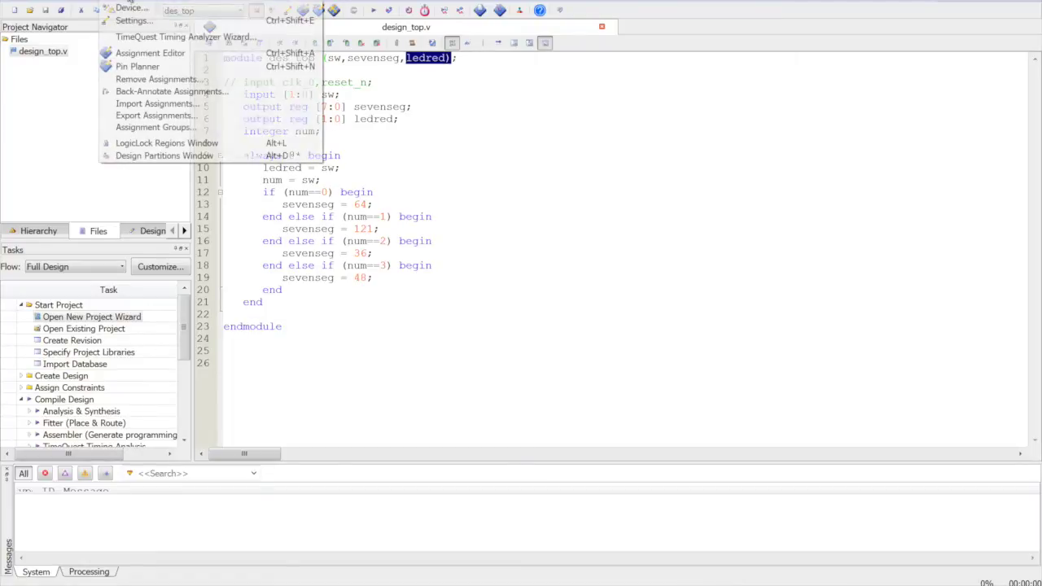
pyautogui.click(154, 53)
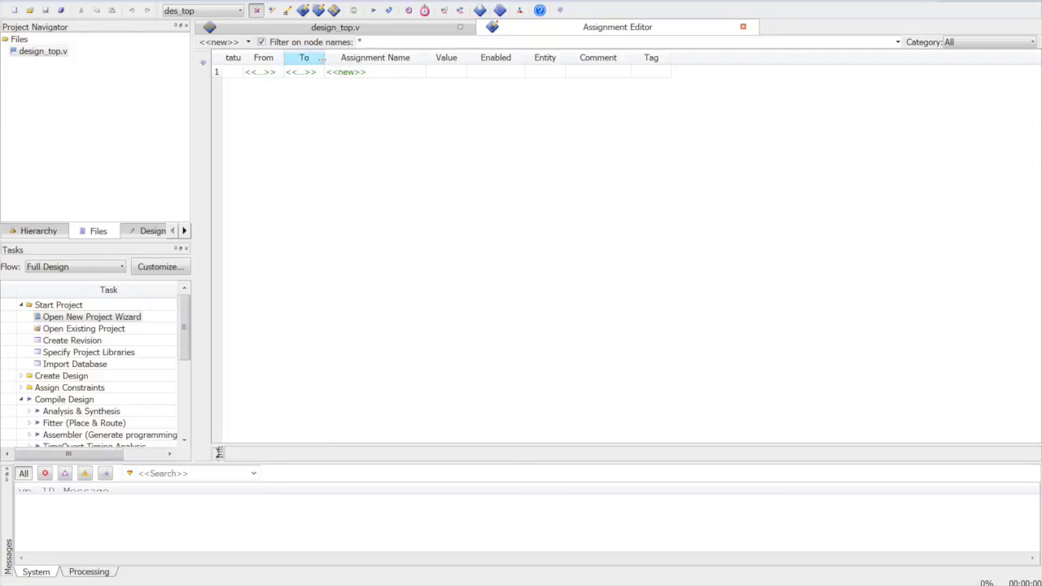
pyautogui.moveTo(324, 59); pyautogui.dragTo(378, 58)
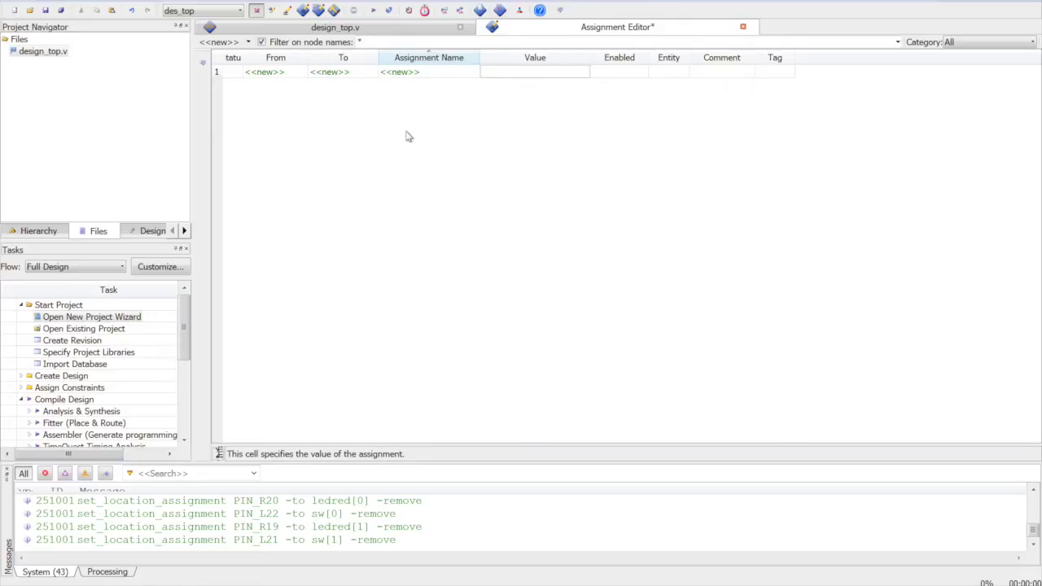
pyautogui.click(350, 74)
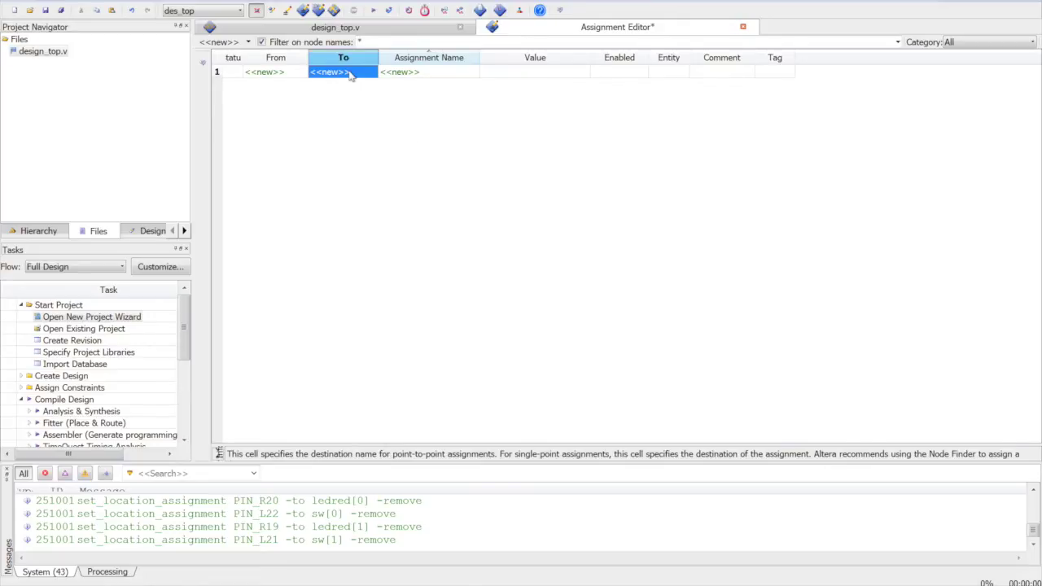
pyautogui.hotkey('ctrl', 'v')
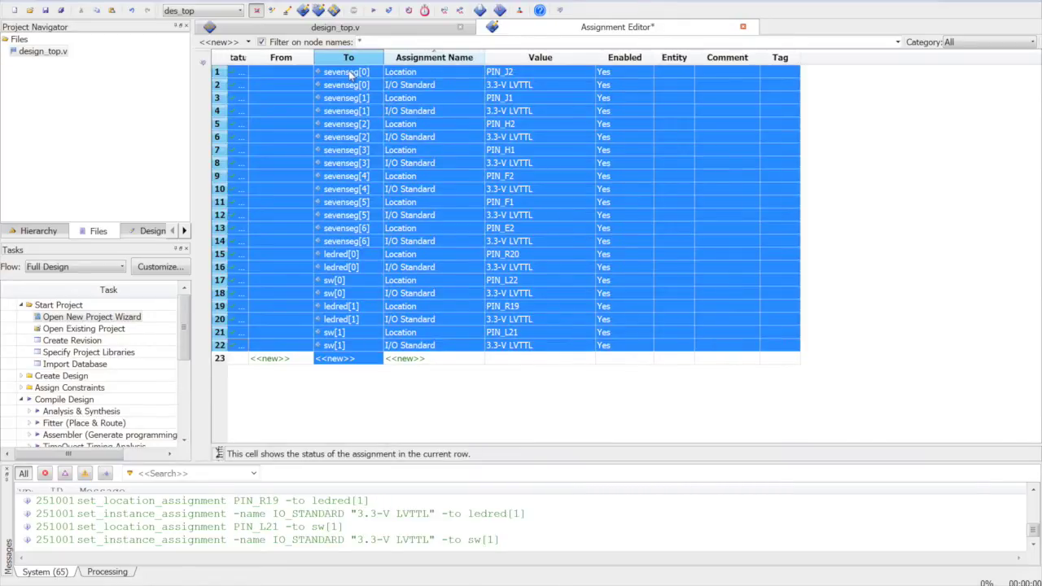
pyautogui.click(402, 387)
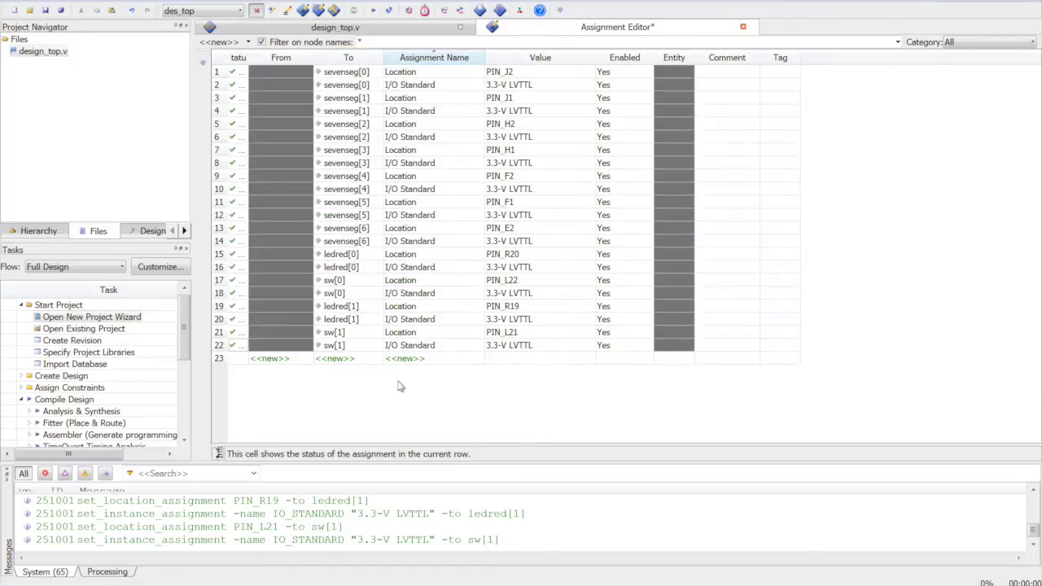
# - Save assignments and run full compilation of des_top, succeeding with 13 warnings
pyautogui.click(373, 11)
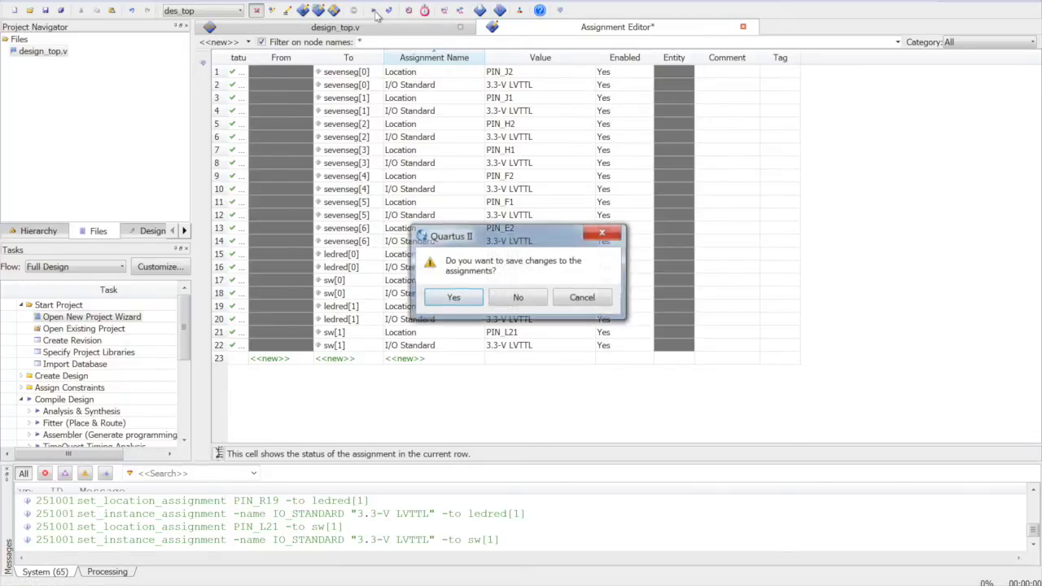
pyautogui.click(463, 299)
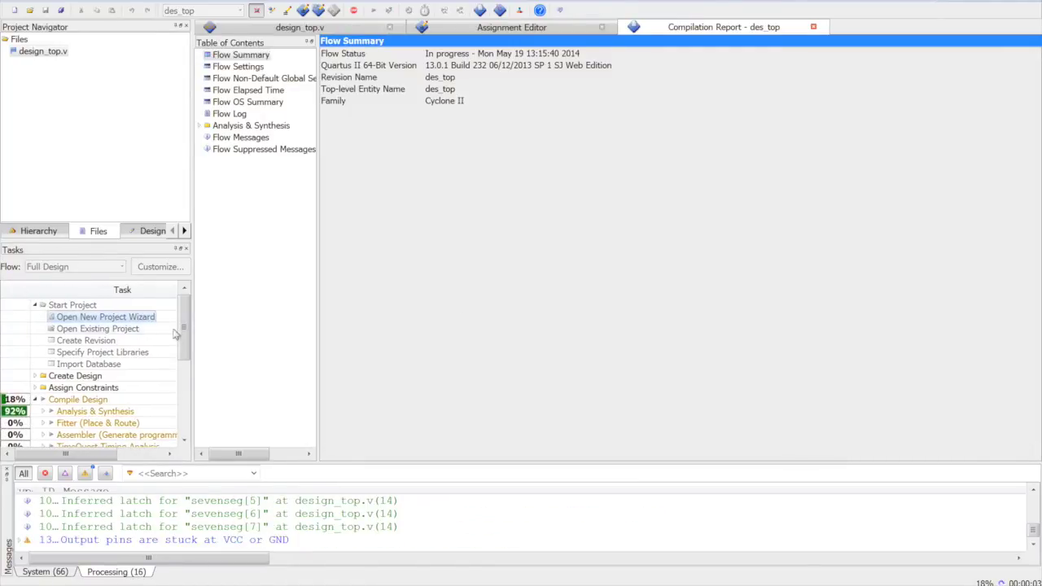
pyautogui.moveTo(186, 306); pyautogui.dragTo(187, 340)
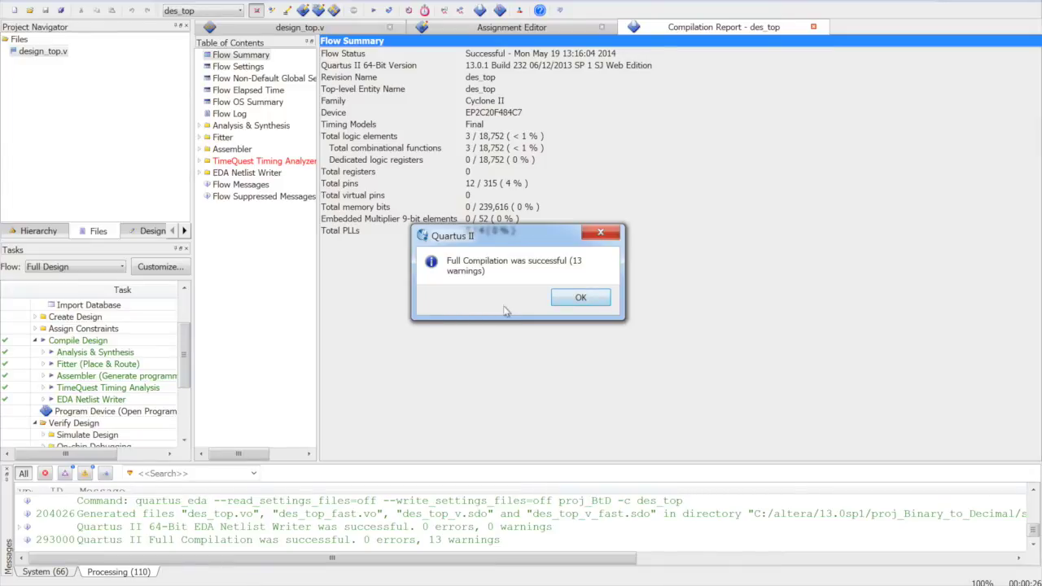
pyautogui.click(587, 297)
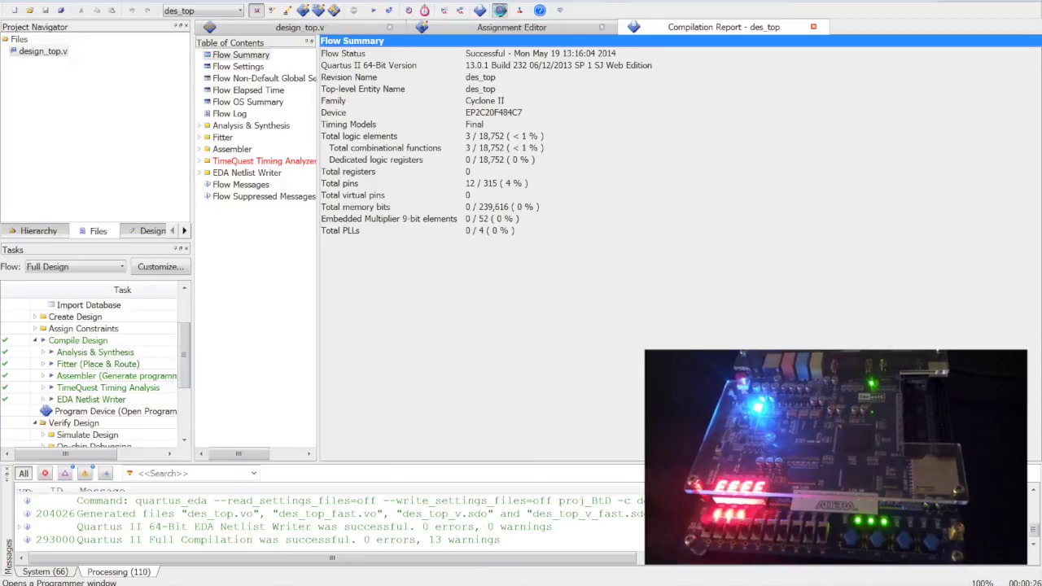
# - Add output_files/des_top.sof in the Programmer and program the board
pyautogui.click(500, 10)
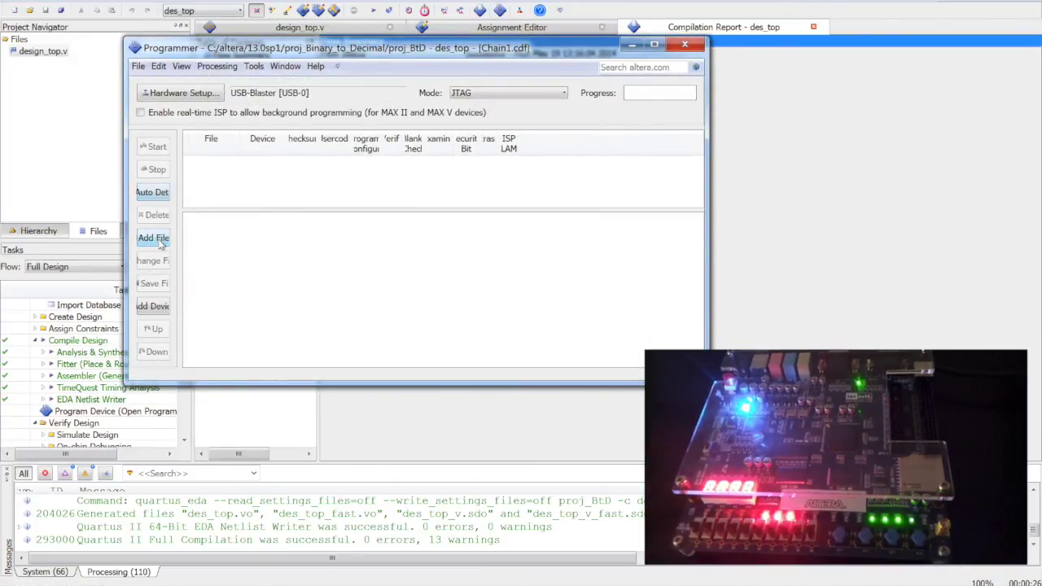
pyautogui.click(153, 238)
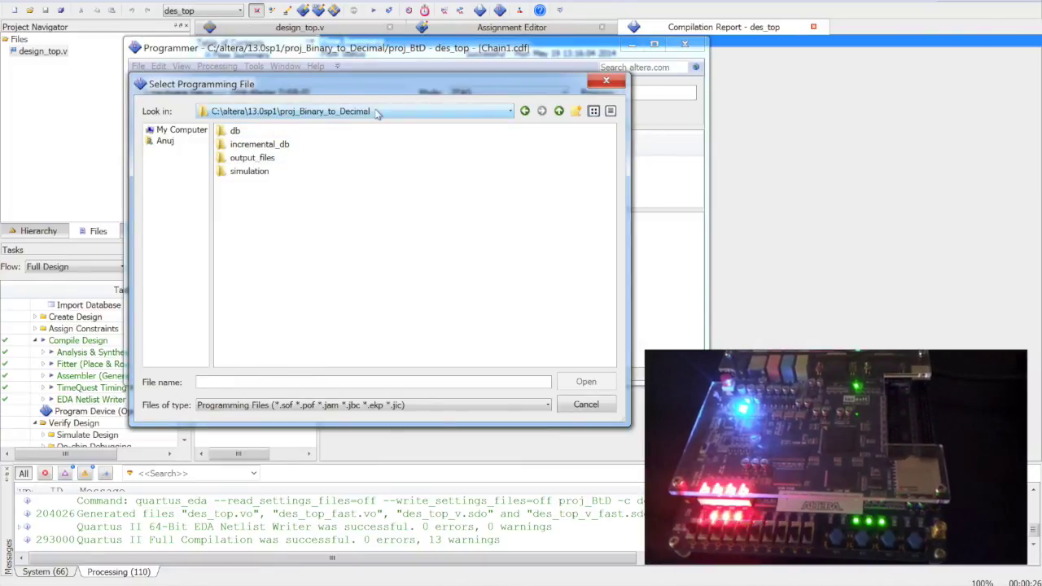
pyautogui.doubleClick(245, 160)
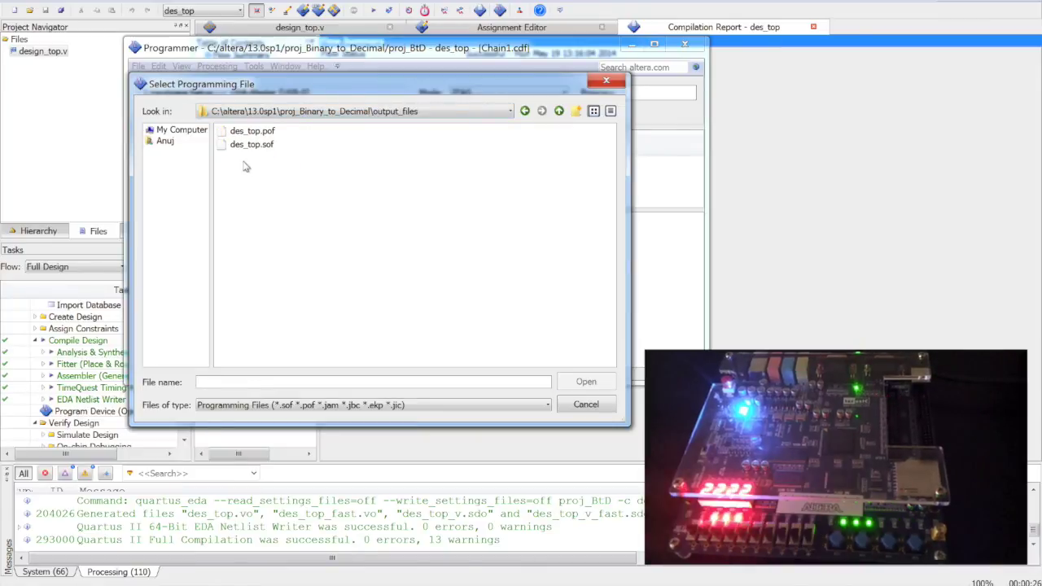
pyautogui.click(259, 148)
pyautogui.doubleClick(259, 152)
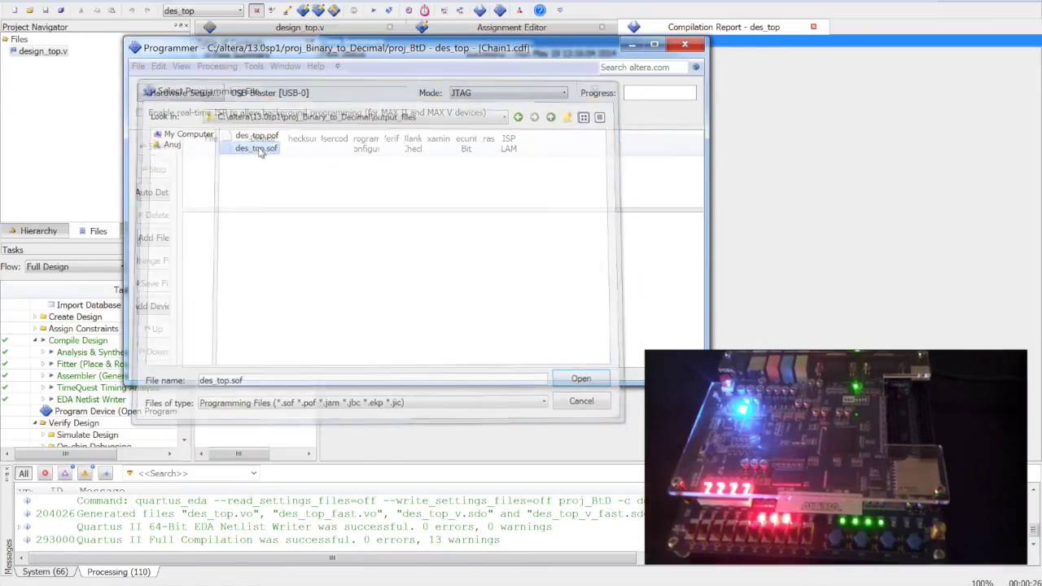
pyautogui.click(201, 162)
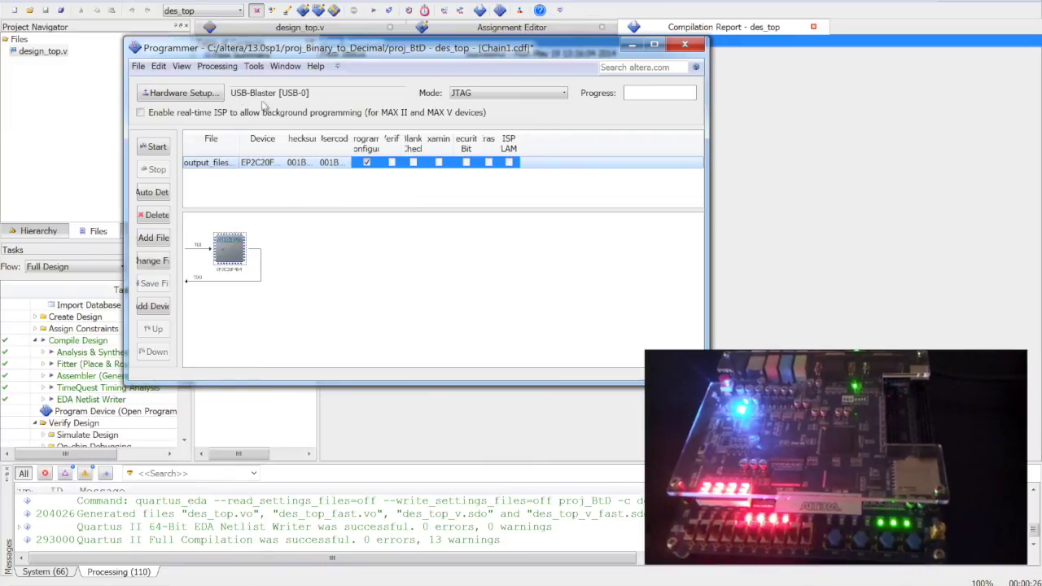
pyautogui.click(153, 147)
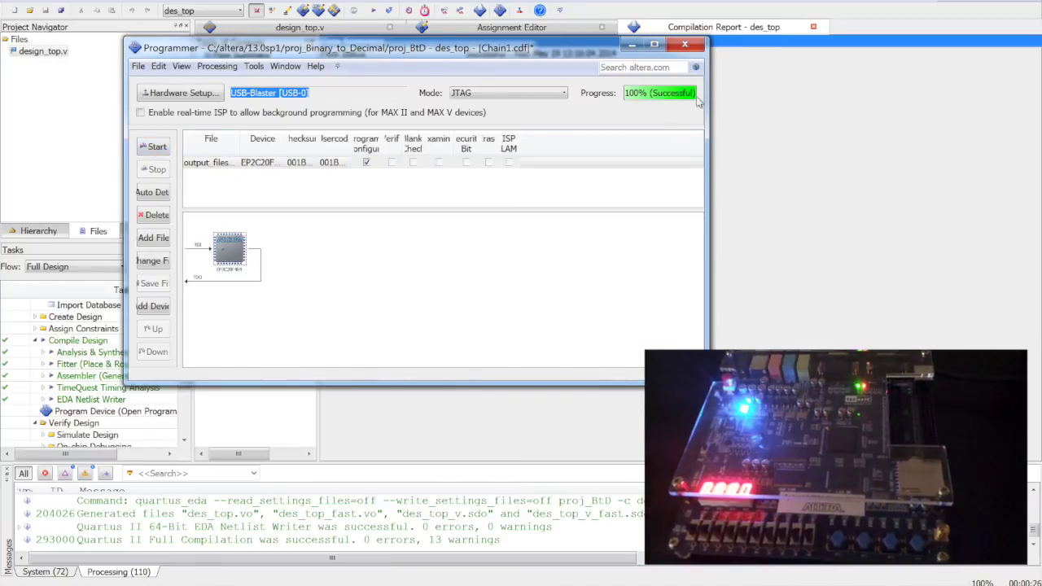
# - Save the programming chain as Chain1.cdf
pyautogui.click(686, 44)
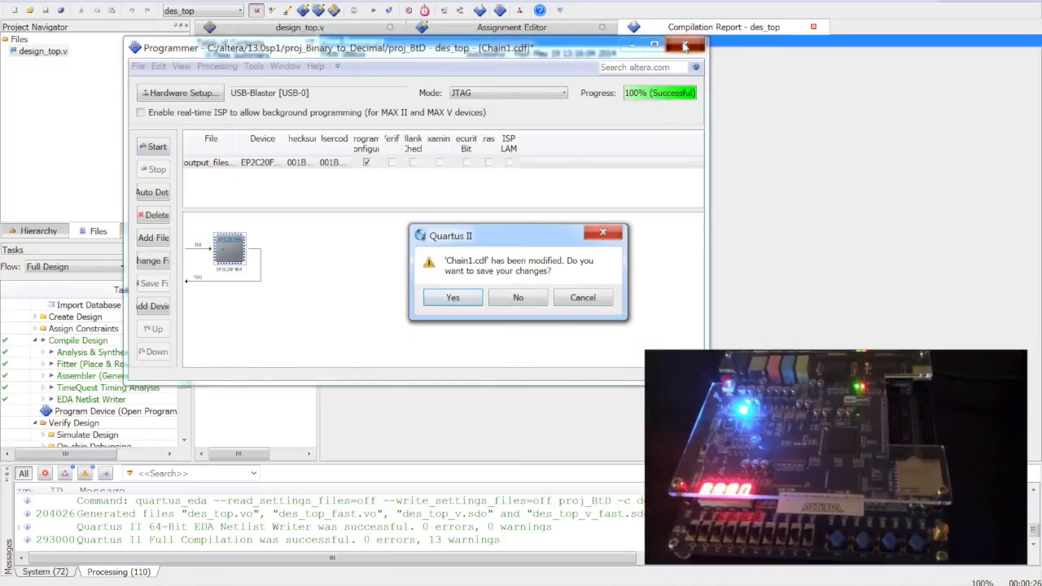
pyautogui.click(469, 299)
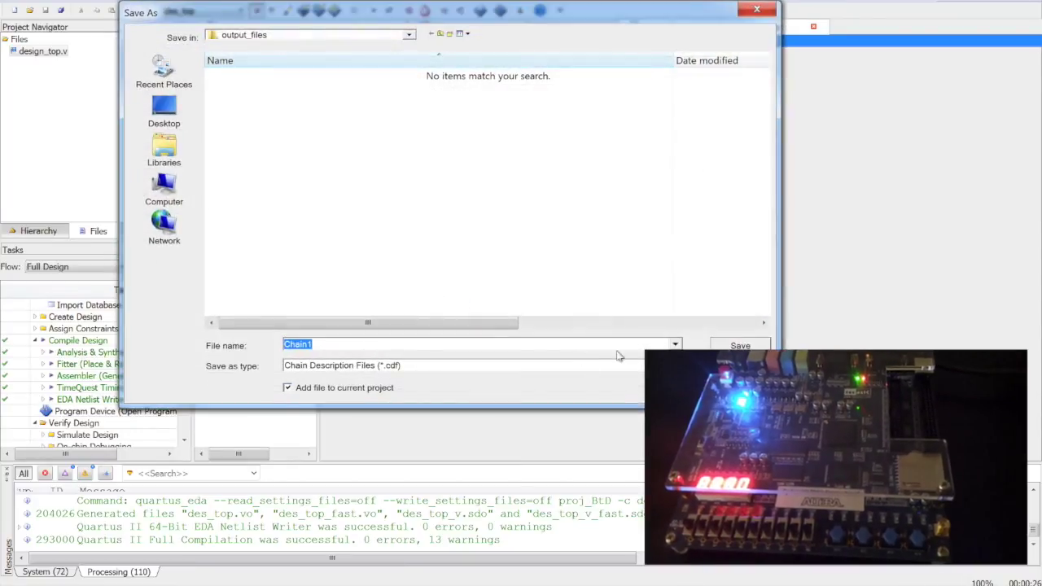
pyautogui.click(741, 346)
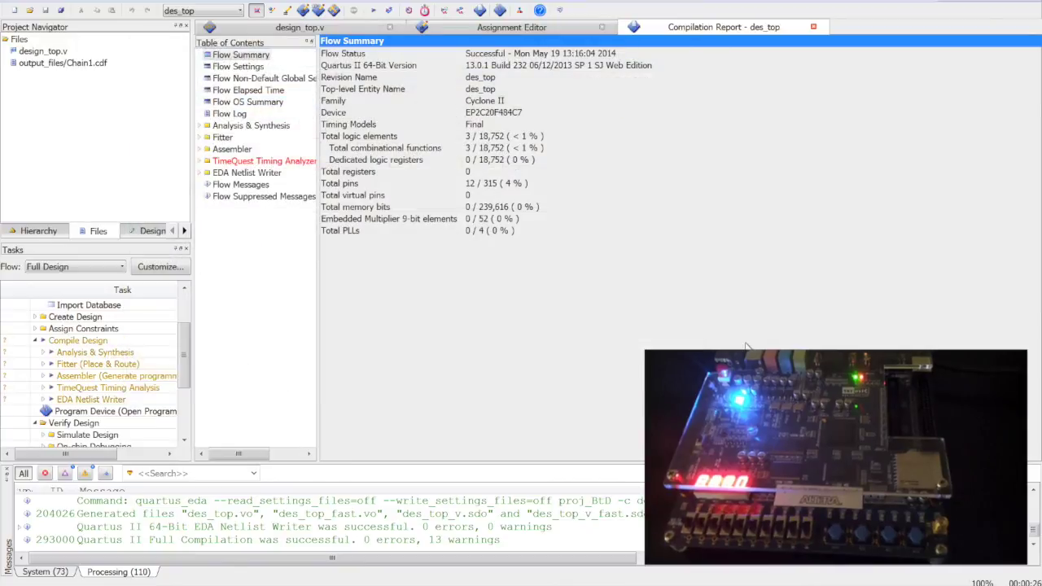